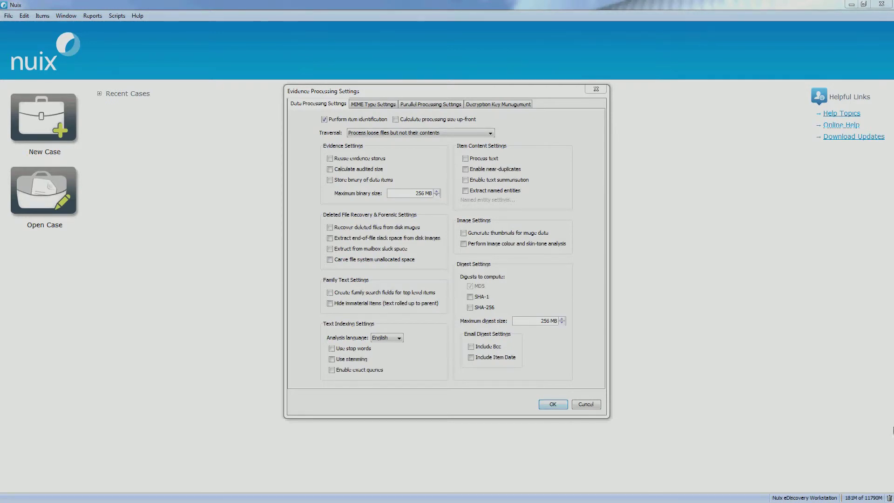
In MIME Type Settings, clear all types, then enable only Email, Documents, Spreadsheets and Presentations.
left_click(372, 104)
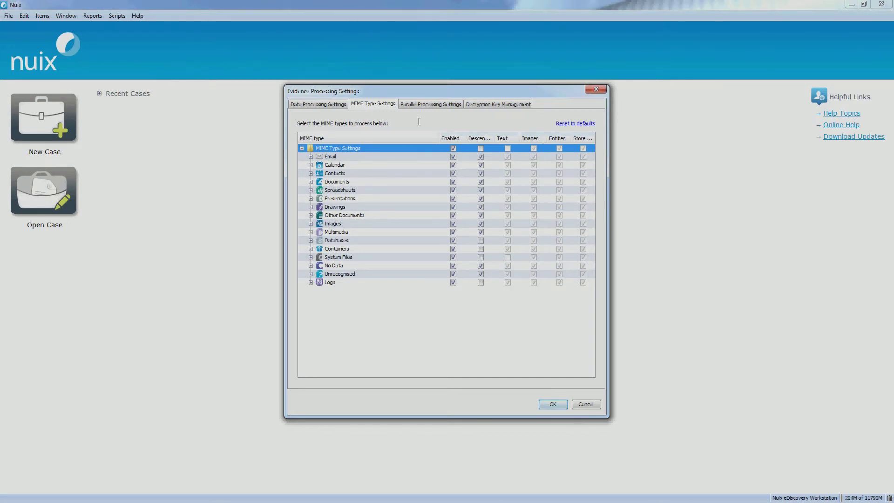
left_click(454, 148)
left_click(454, 157)
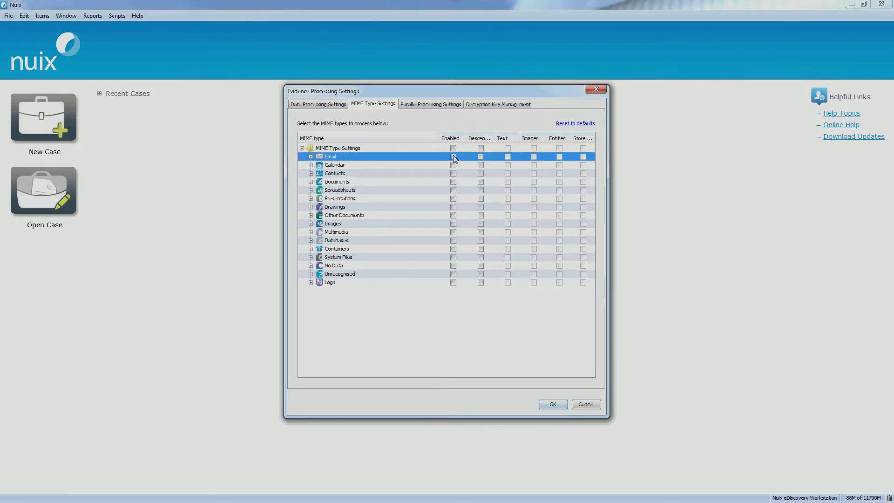
left_click(453, 181)
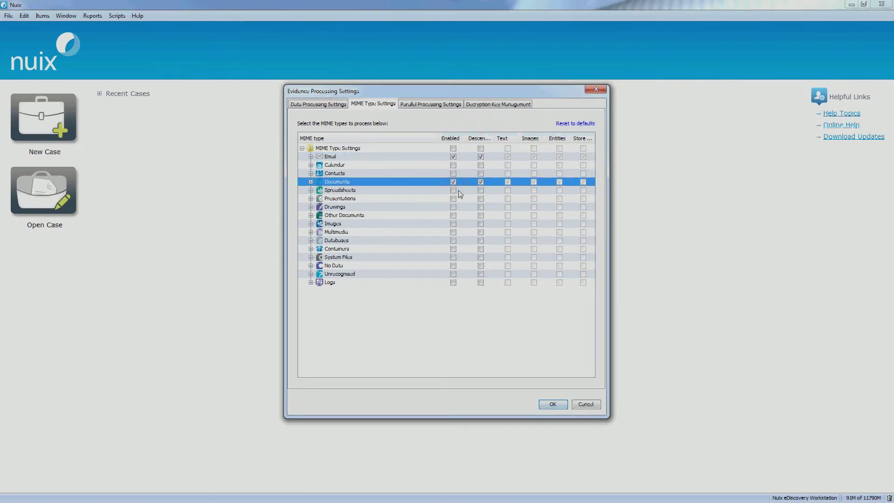
left_click(454, 190)
left_click(454, 199)
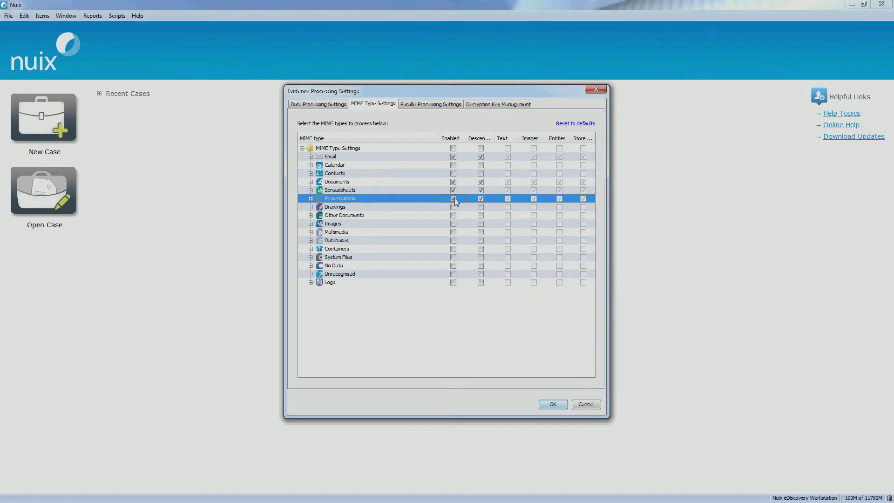
Expand the Containers MIME category and scroll through its listed types.
left_click(310, 249)
scroll(420, 229, "down", 4)
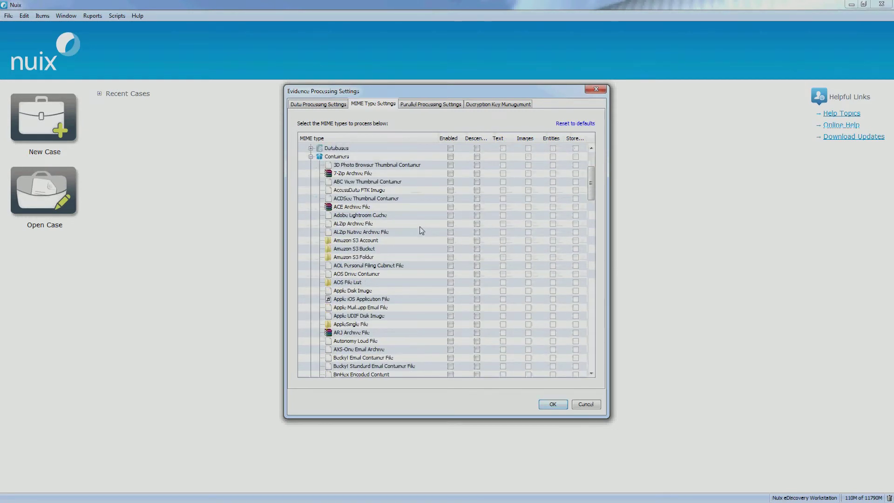
scroll(421, 228, "down", 15)
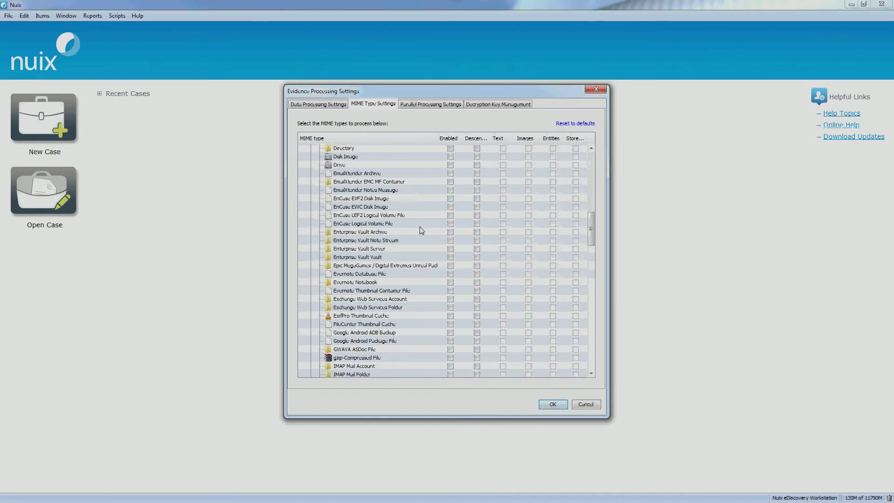
scroll(422, 231, "down", 20)
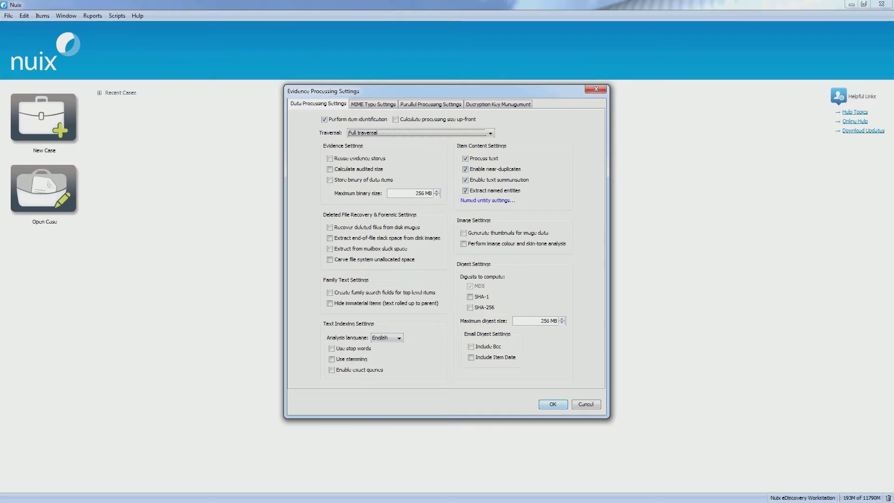
Add a Lotus Notes ID decryption key for the NSF file, entering the ID file's password.
left_click(516, 105)
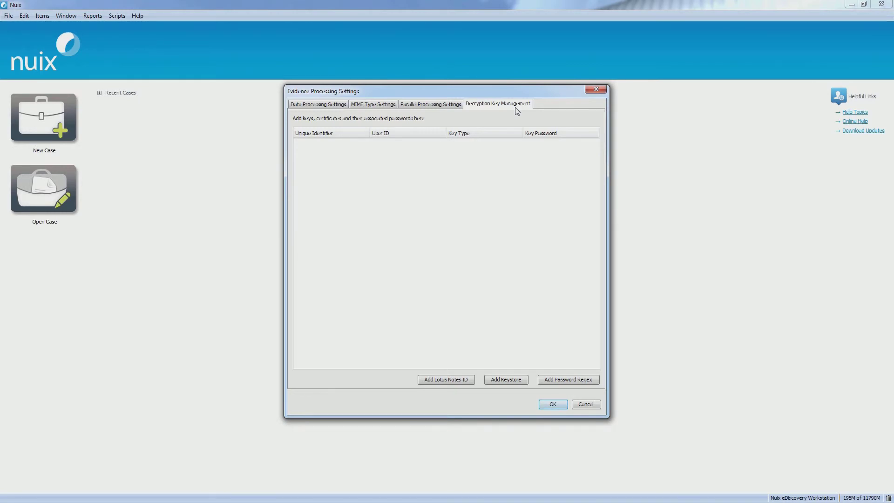
left_click(446, 380)
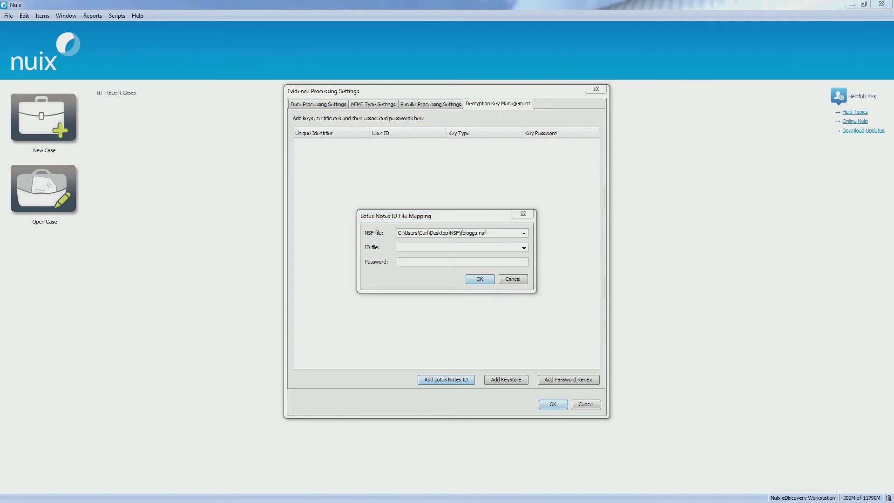
left_click(457, 261)
type("•••")
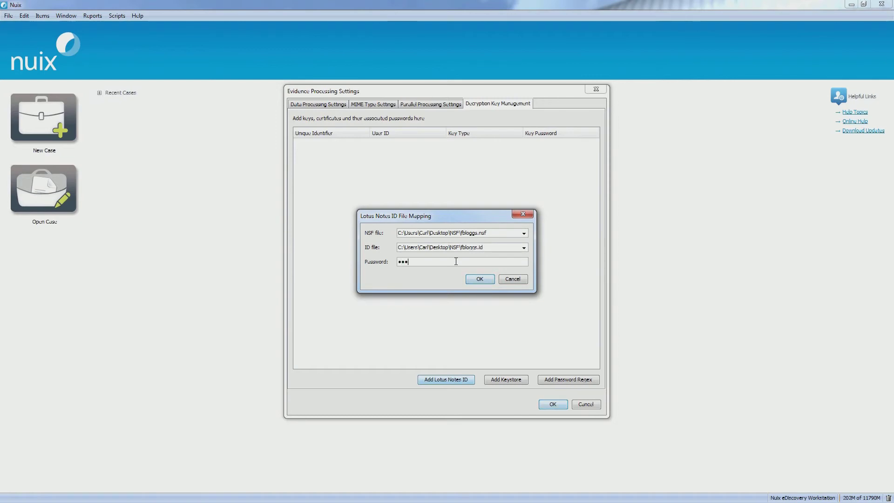
left_click(481, 279)
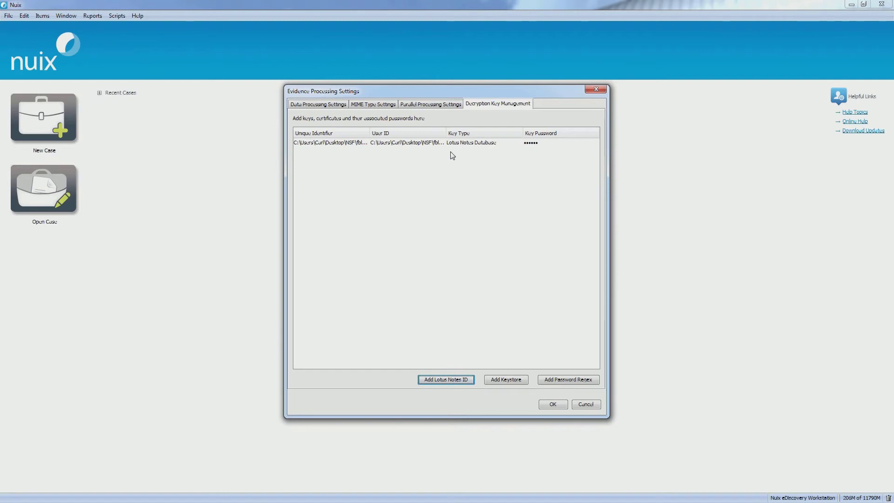
left_click(454, 144)
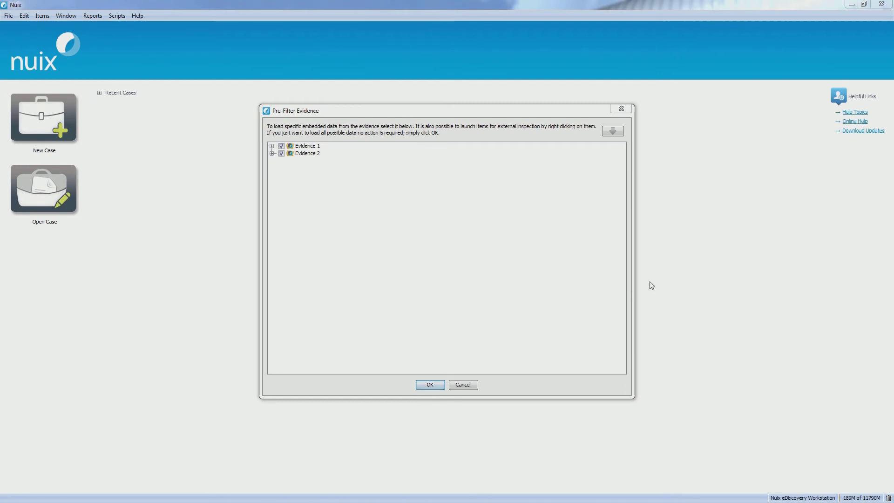
Expand the laptop image down to its file system and keep only the user's folder under Users.
left_click(272, 146)
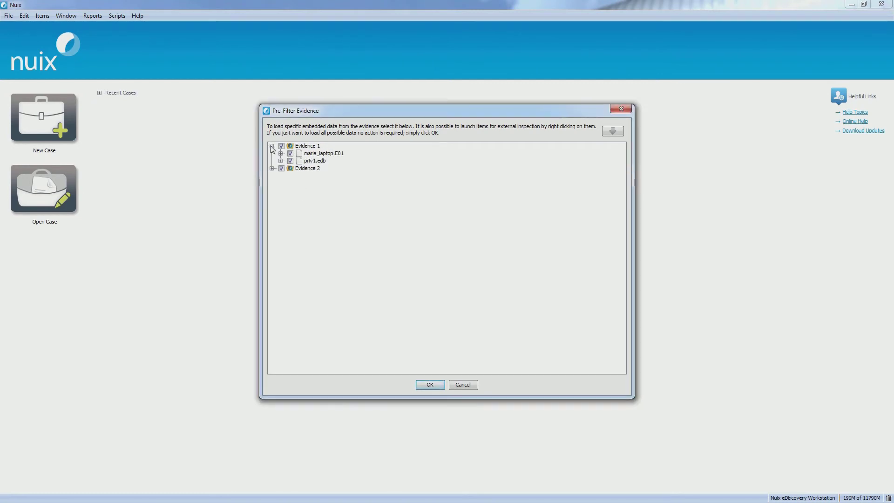
left_click(271, 169)
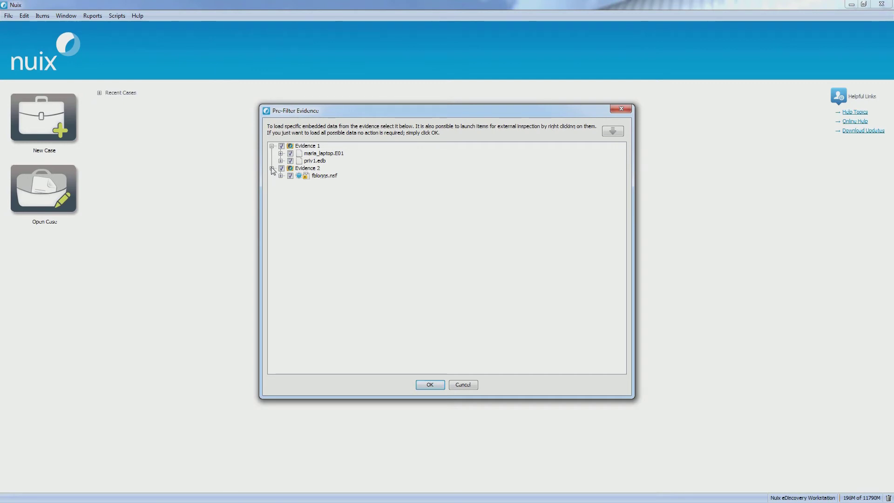
left_click(281, 154)
left_click(289, 160)
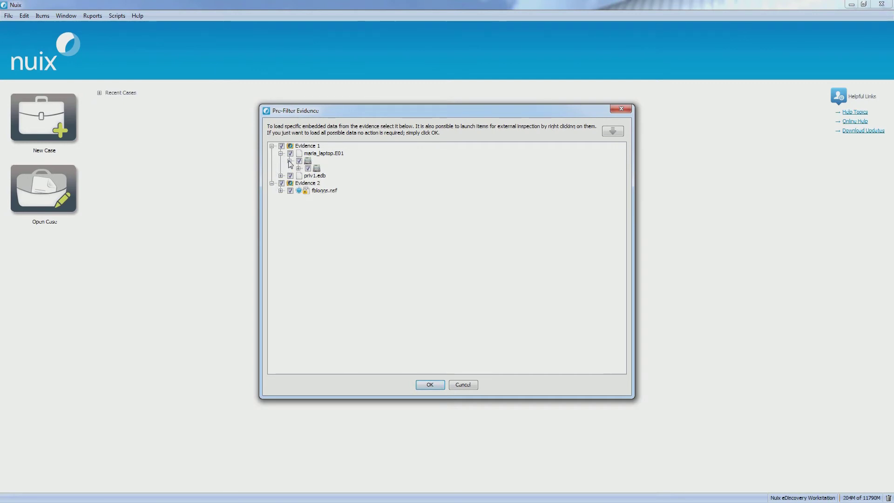
left_click(298, 168)
left_click(307, 175)
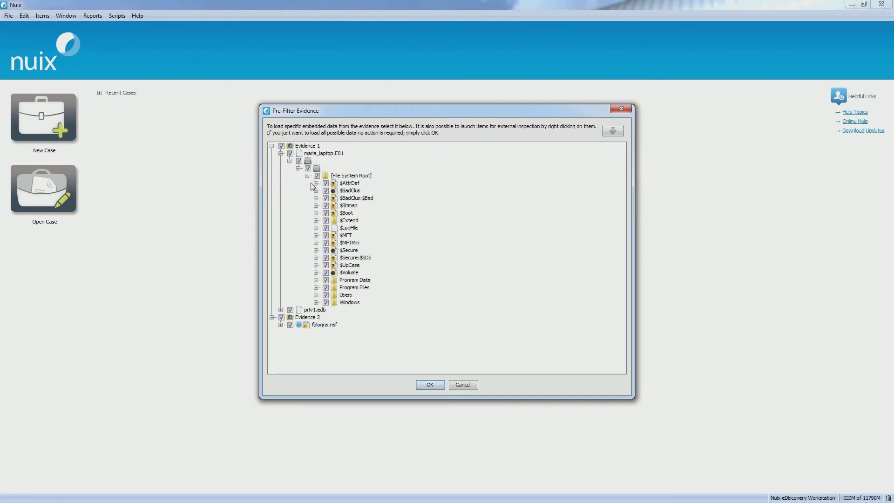
left_click(292, 155)
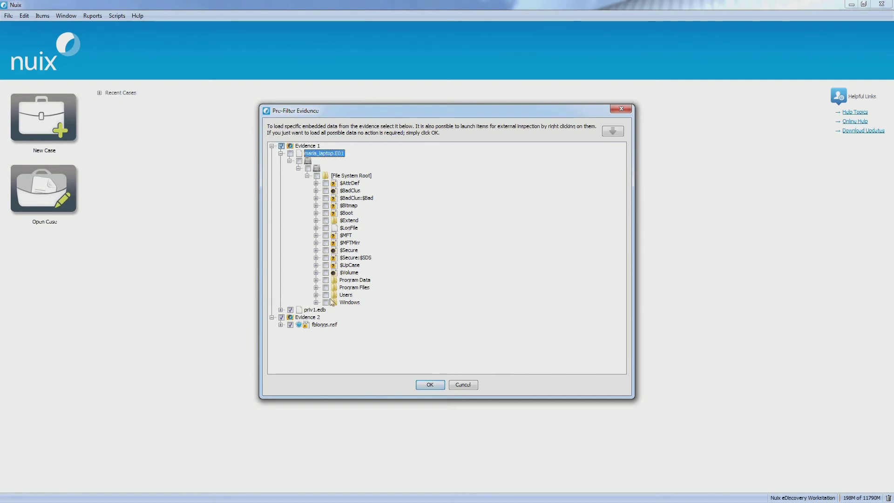
left_click(316, 295)
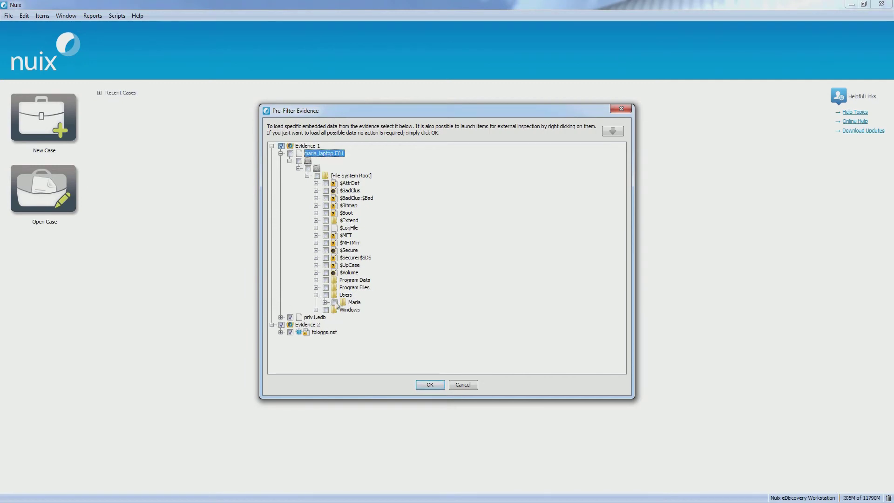
left_click(335, 303)
In priv1.edb, exclude all mailboxes except that user's mailbox.
left_click(281, 317)
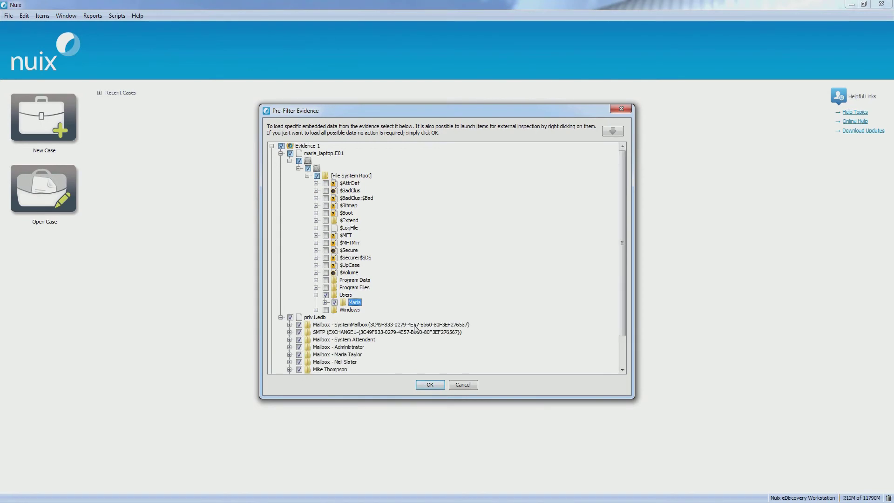
scroll(291, 298, "down", 2)
left_click(290, 281)
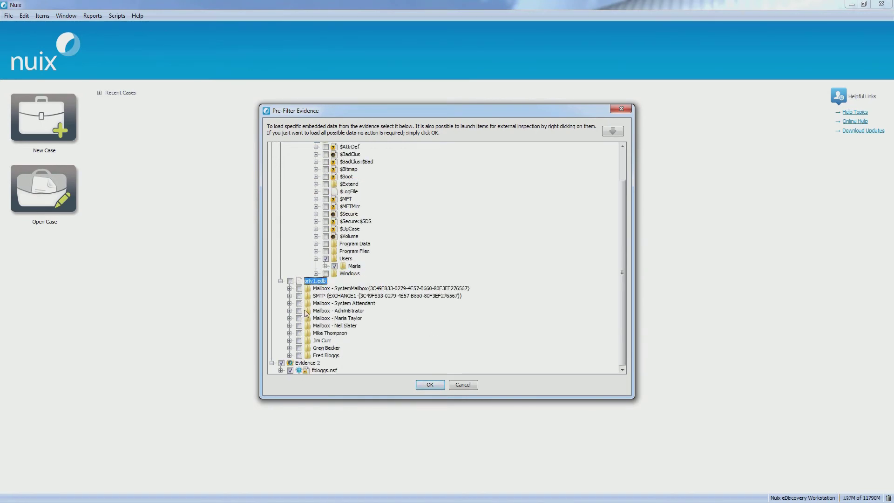
left_click(299, 318)
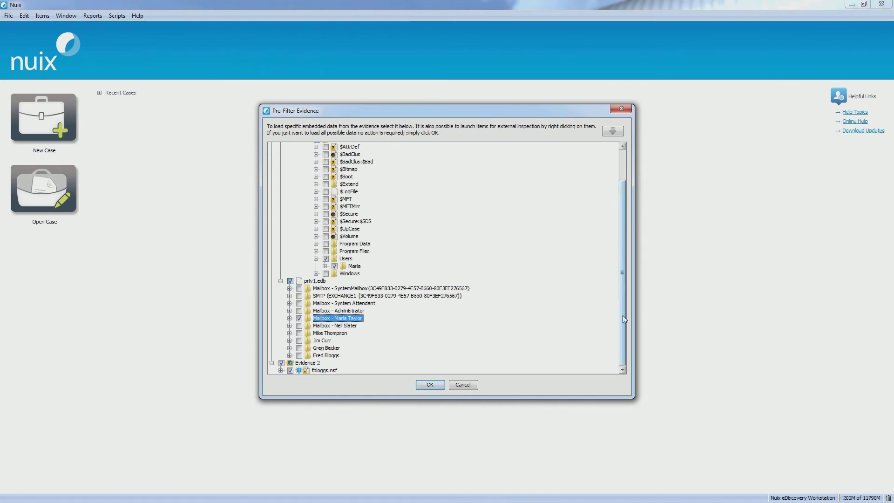
left_click_drag(622, 315, 612, 268)
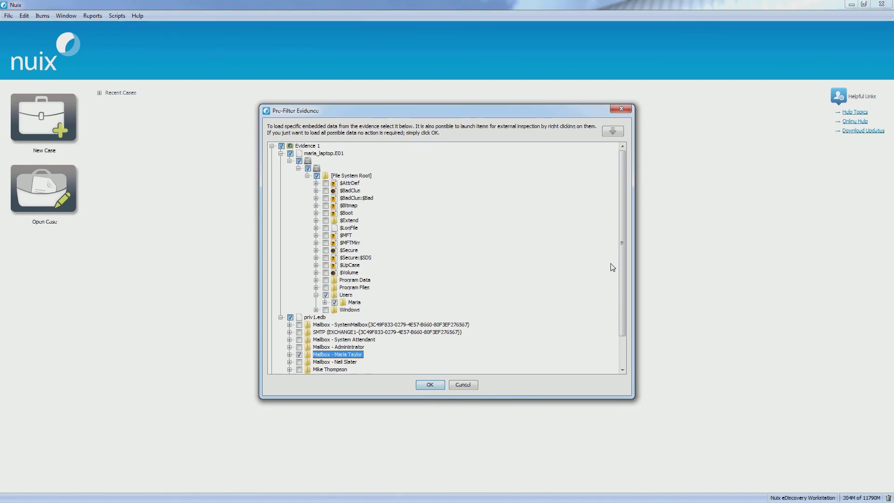
Confirm the pre-filter selections to begin processing into Case 3.
left_click(437, 384)
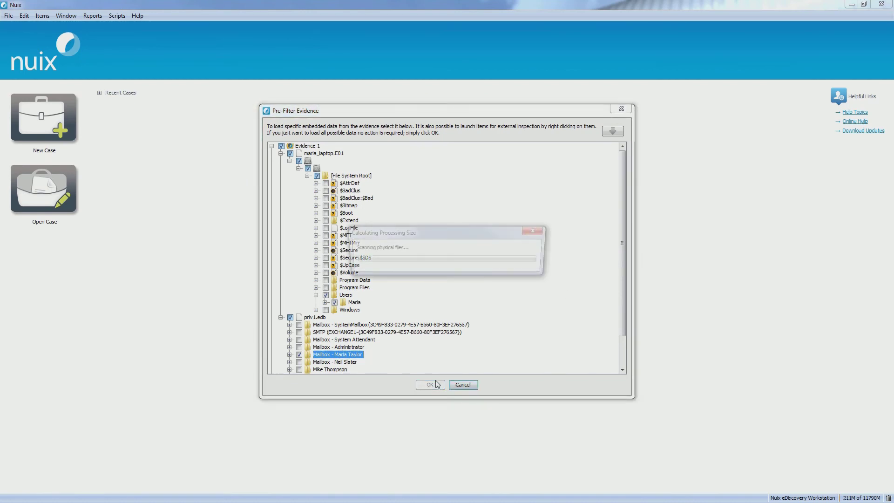